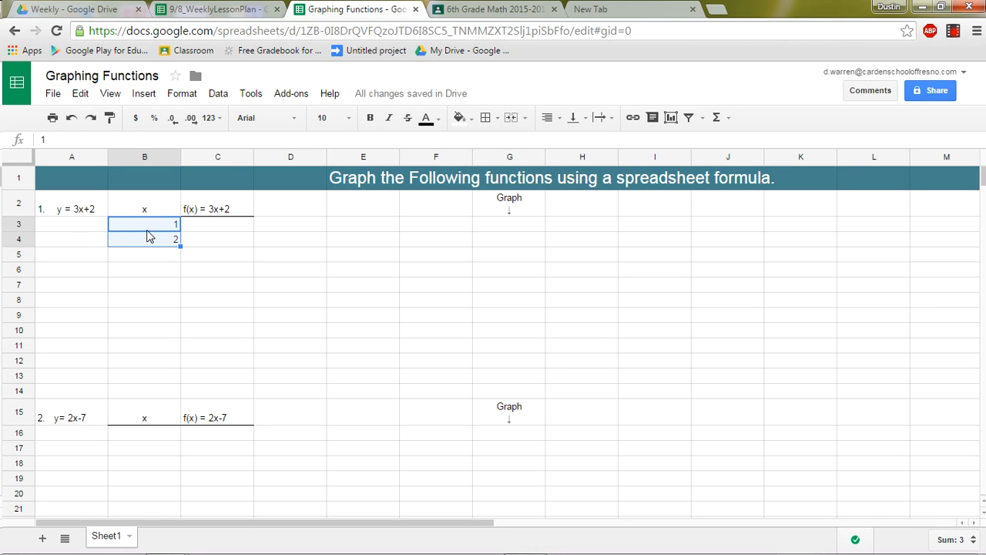
# Review the starting x values and the five function problems down column A, from y = 3x+2 to y = 15-6x.
pyautogui.click(98, 228)
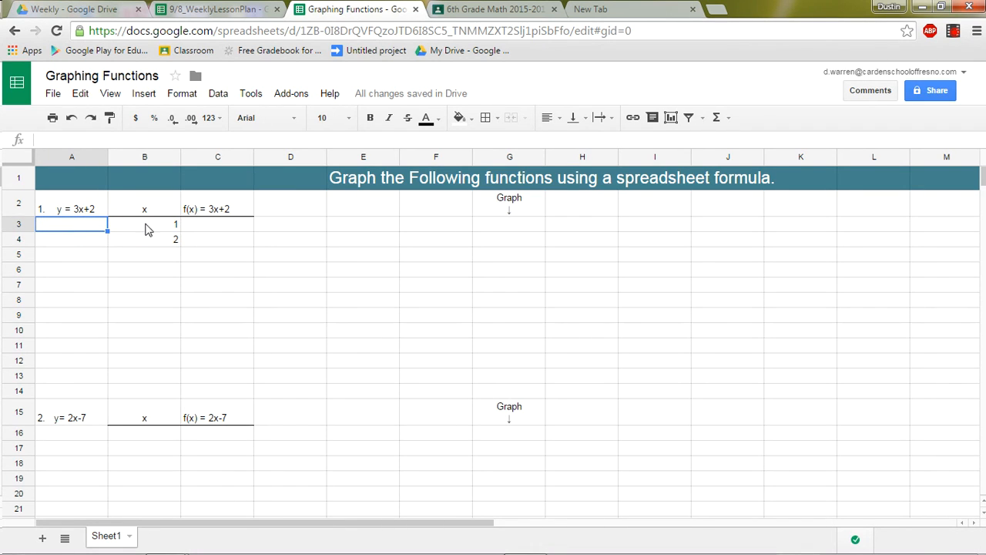
pyautogui.moveTo(137, 231)
pyautogui.mouseDown()
pyautogui.moveTo(141, 245)
pyautogui.moveTo(145, 228)
pyautogui.moveTo(147, 242)
pyautogui.mouseUp()
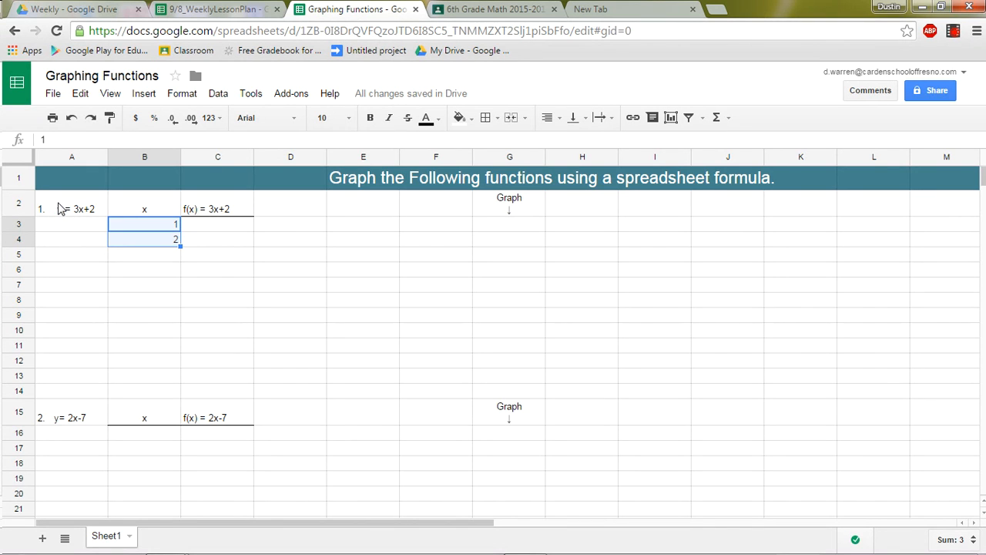
pyautogui.click(63, 212)
pyautogui.scroll(-3, 64, 227)
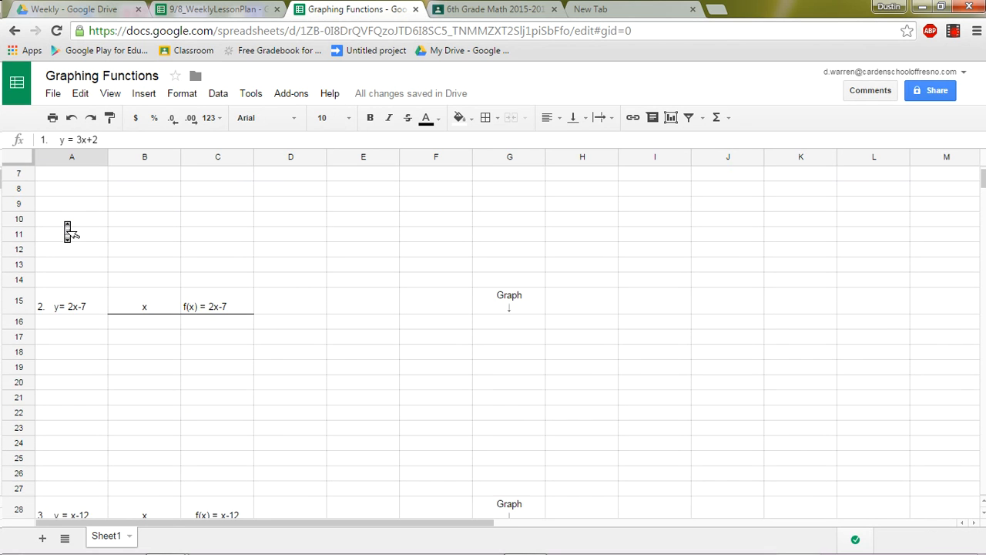
pyautogui.click(64, 262)
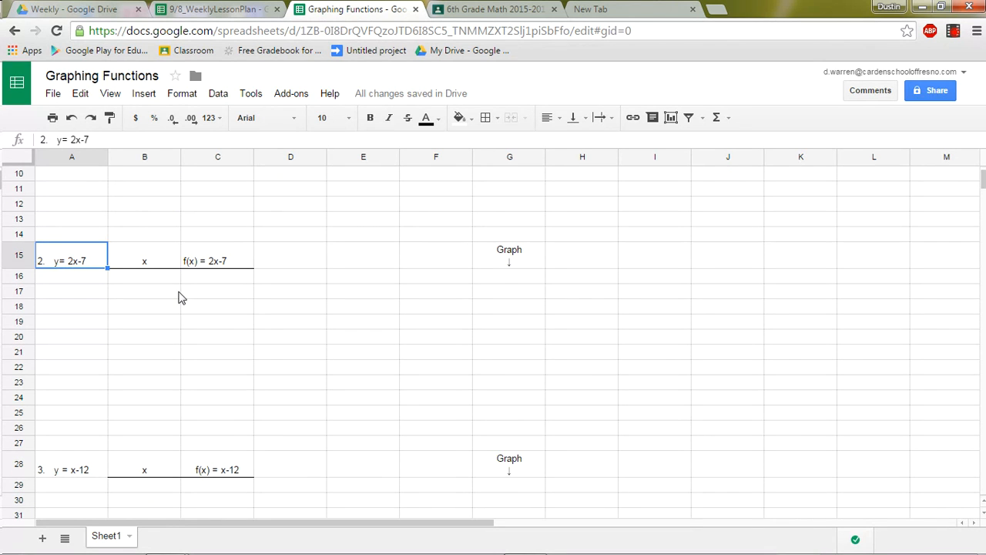
pyautogui.scroll(-5, 75, 271)
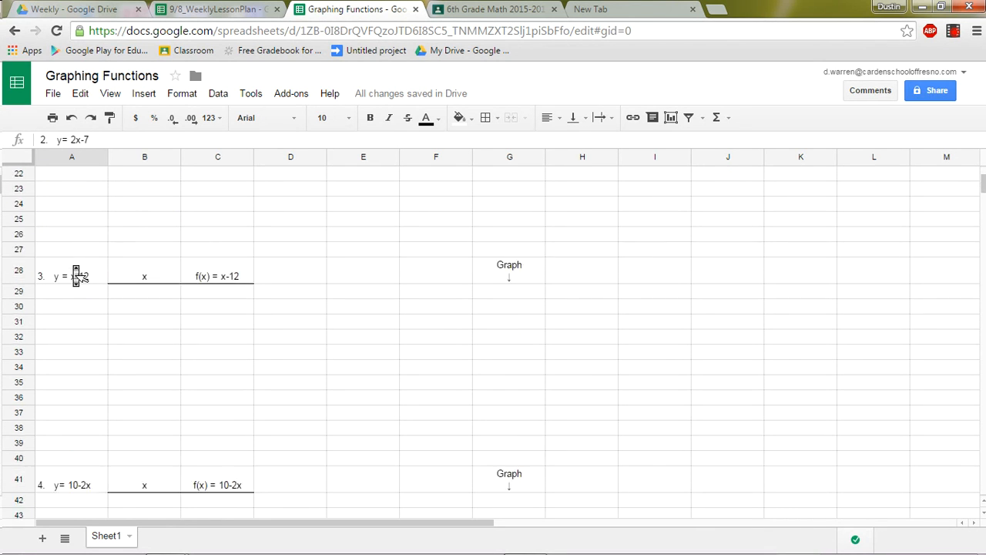
pyautogui.click(73, 236)
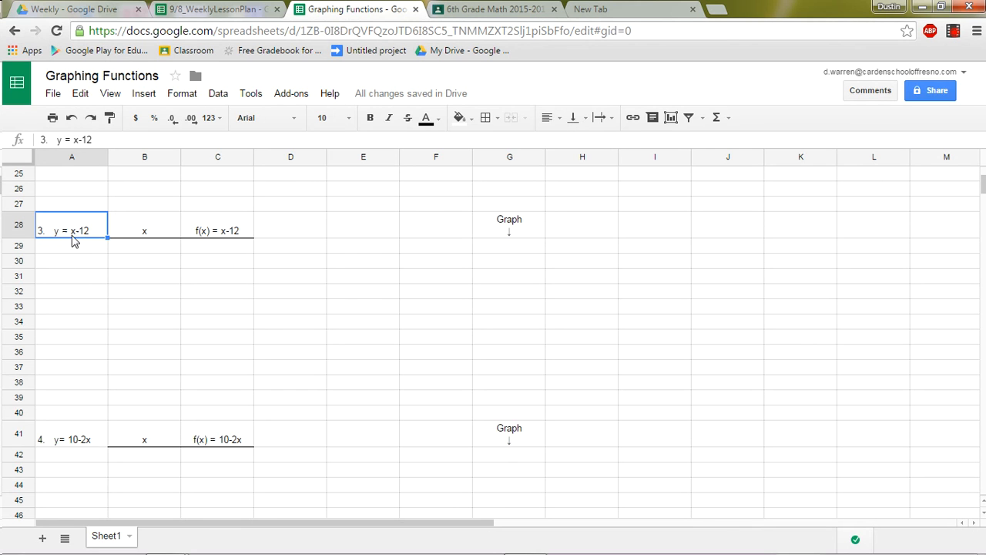
pyautogui.click(66, 439)
pyautogui.scroll(-3, 65, 444)
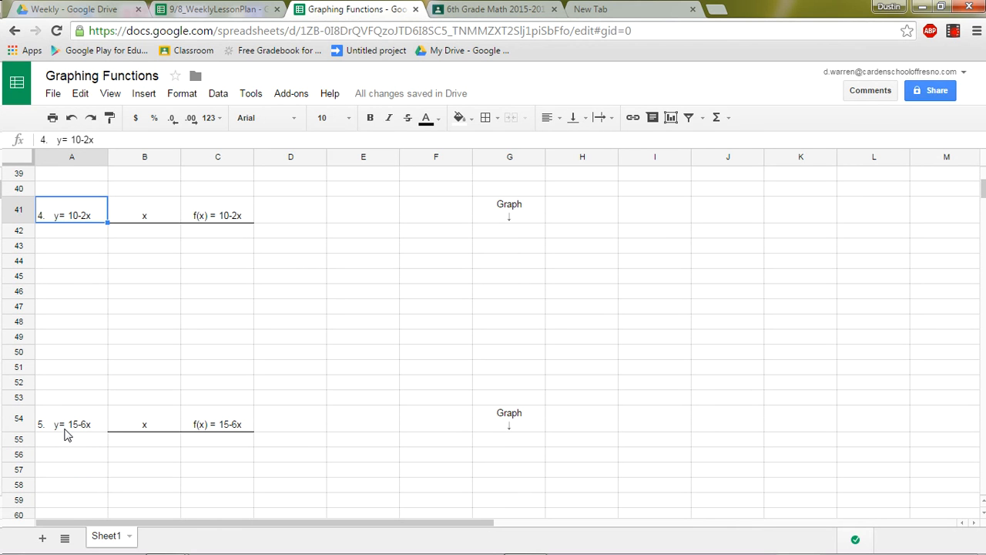
pyautogui.click(67, 428)
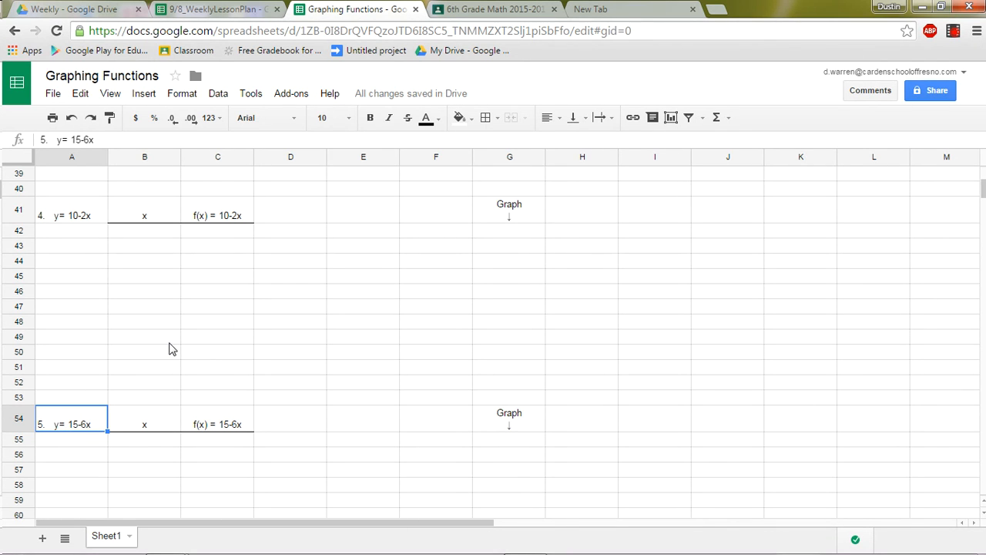
pyautogui.scroll(-5, 170, 348)
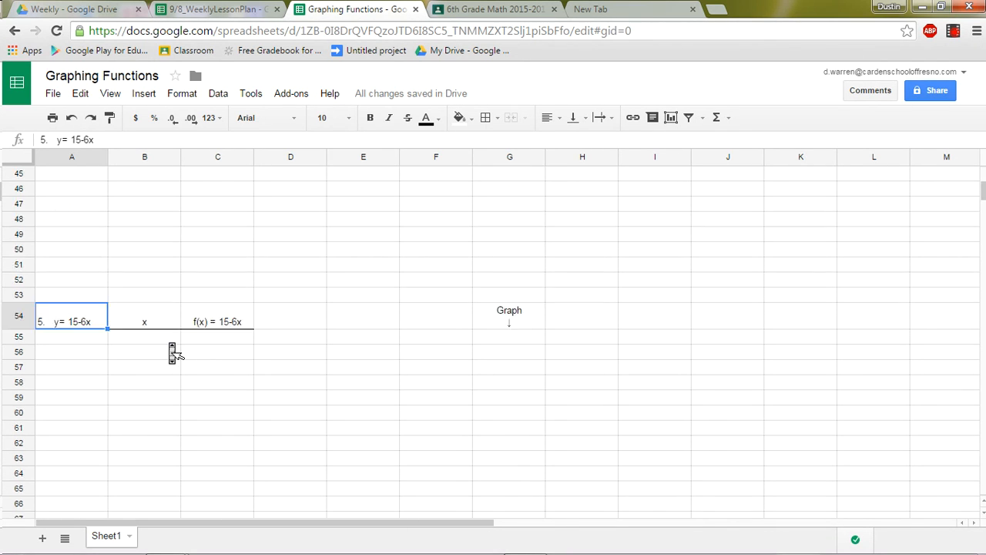
pyautogui.scroll(13, 169, 349)
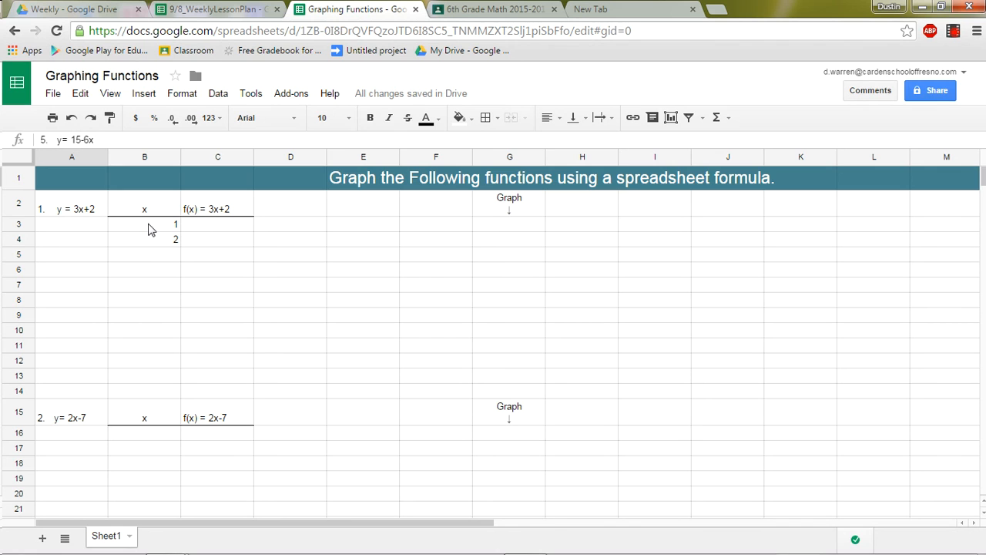
# Extend the x series starting in B3:B4 down to B10 so it runs from 1 to 8.
pyautogui.moveTo(150, 229); pyautogui.dragTo(154, 245)
pyautogui.click(86, 231)
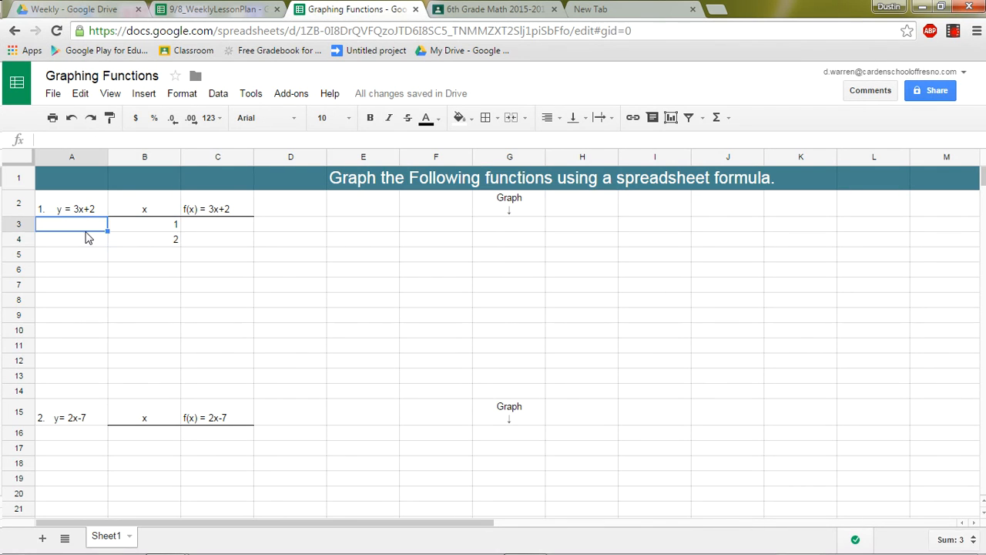
pyautogui.click(144, 228)
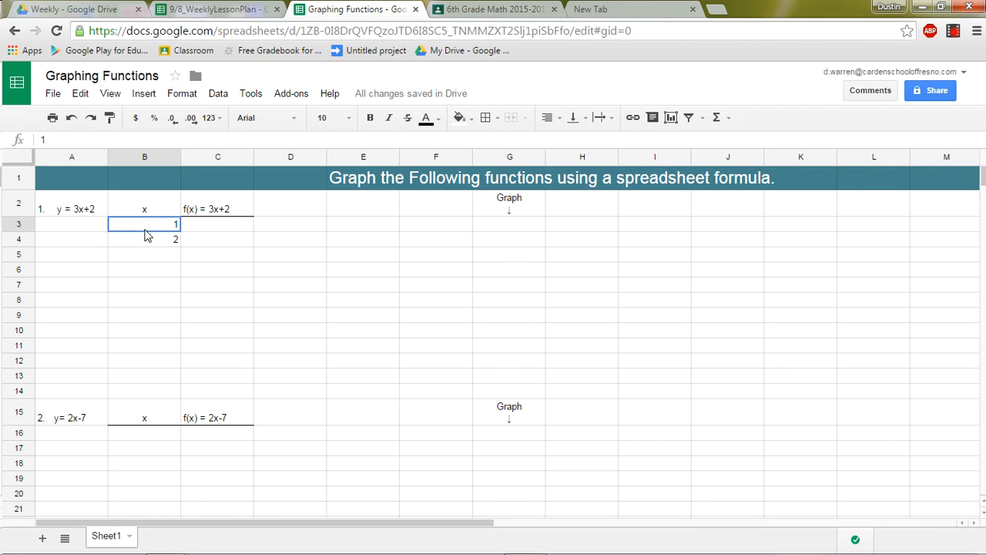
pyautogui.moveTo(144, 230); pyautogui.dragTo(146, 239)
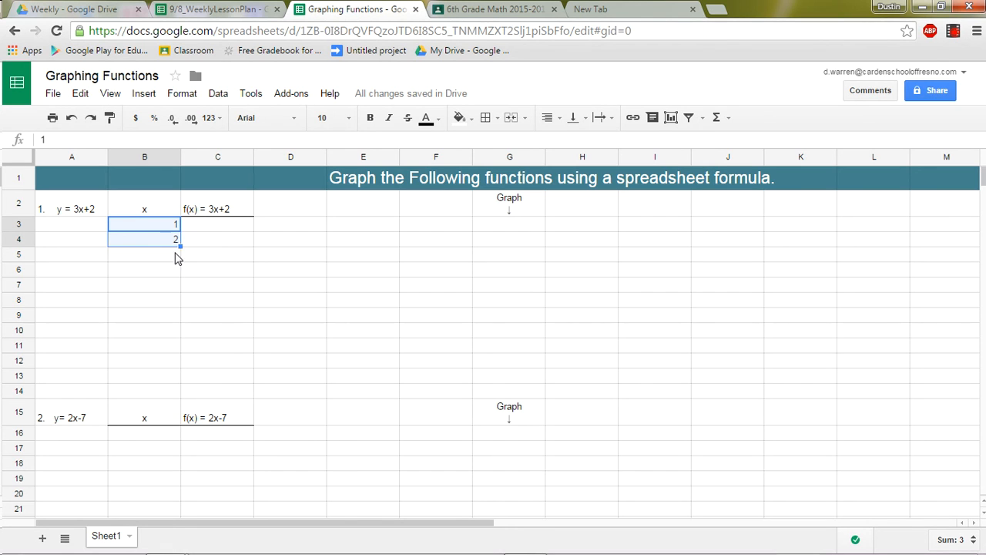
pyautogui.moveTo(176, 245); pyautogui.dragTo(172, 330)
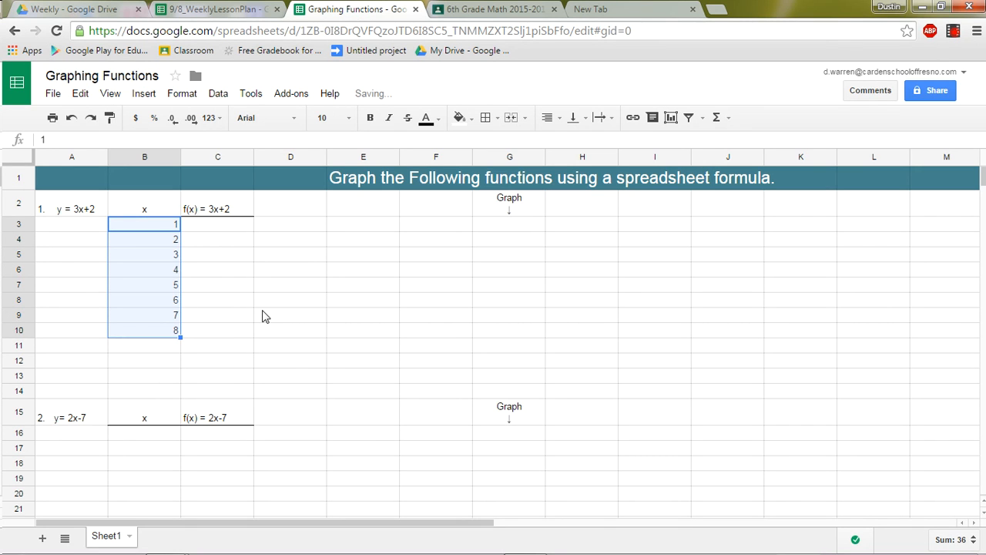
# Enter the formula =3*B3+2 in C3 for the first function, f(x) = 3x+2.
pyautogui.click(217, 227)
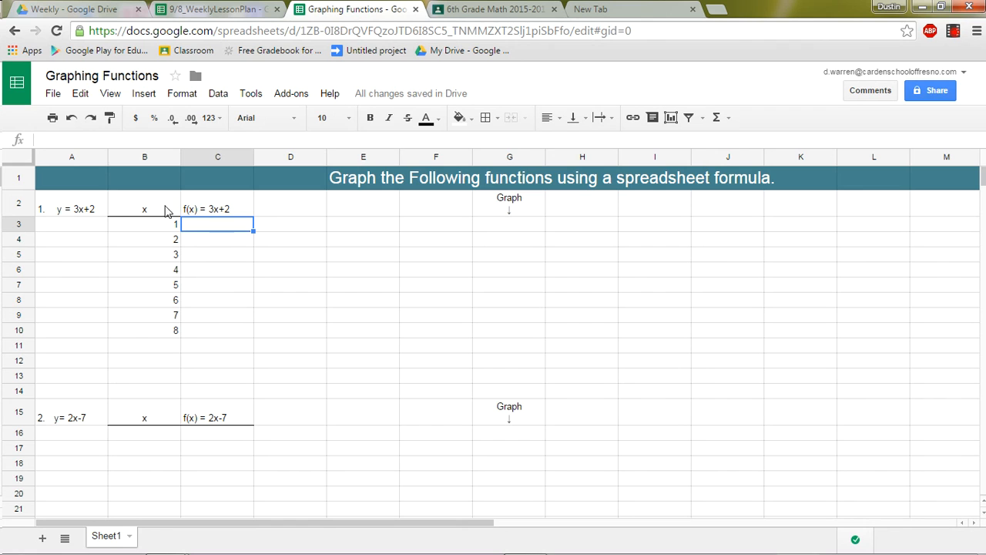
pyautogui.click(151, 228)
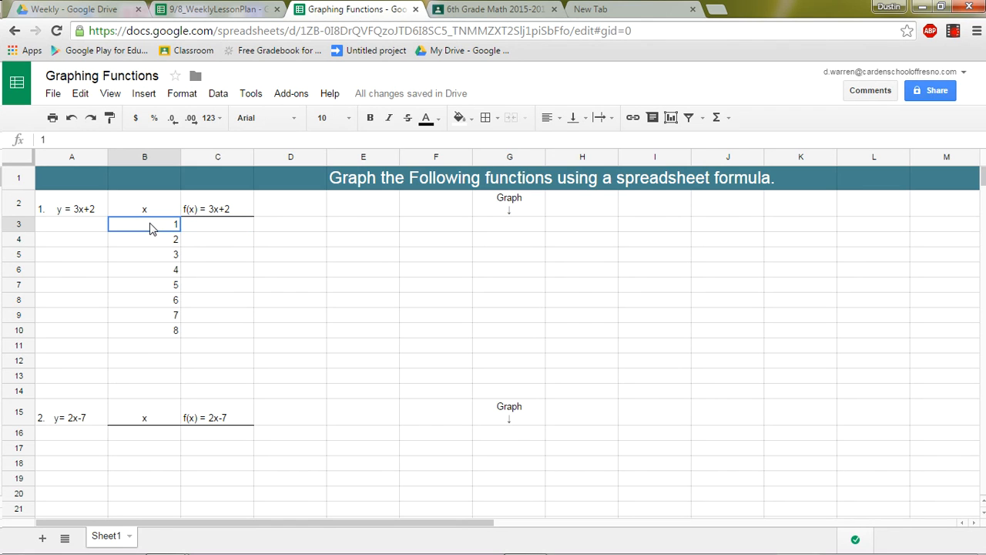
pyautogui.click(225, 211)
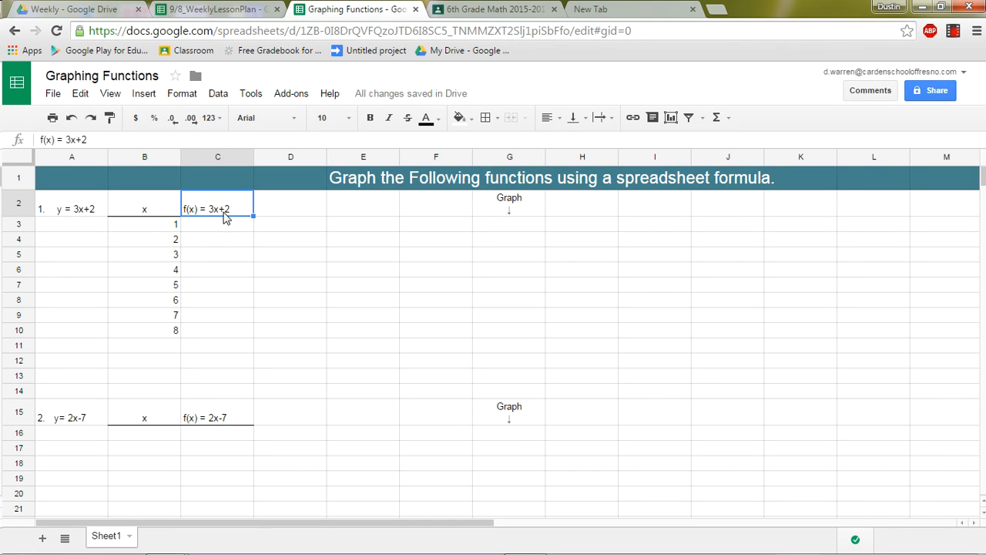
pyautogui.click(225, 228)
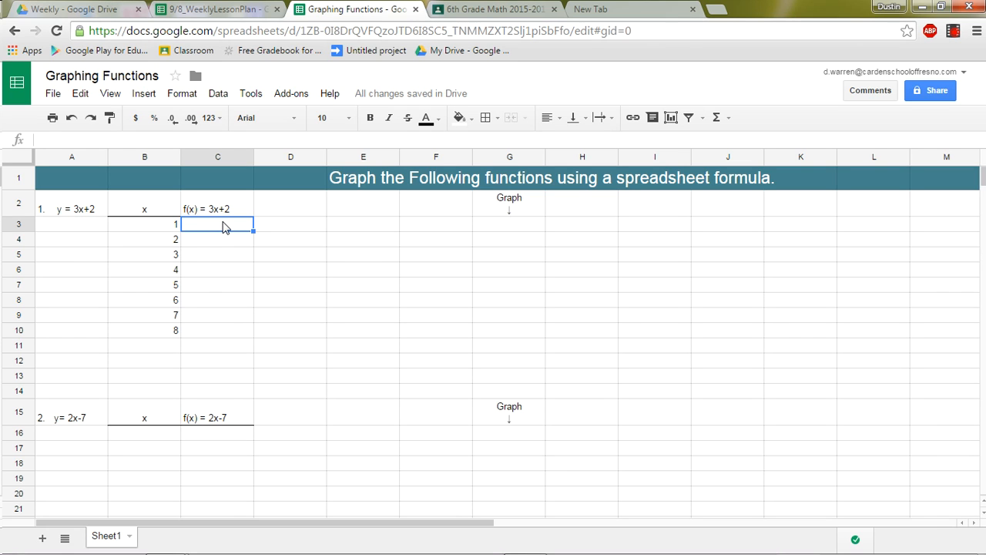
pyautogui.write('=')
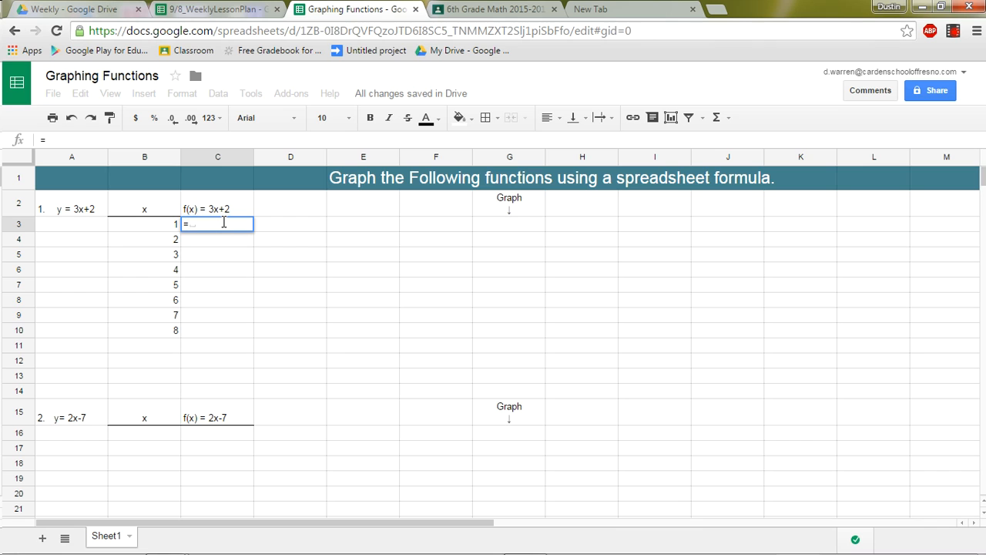
pyautogui.write('3*')
pyautogui.click(158, 228)
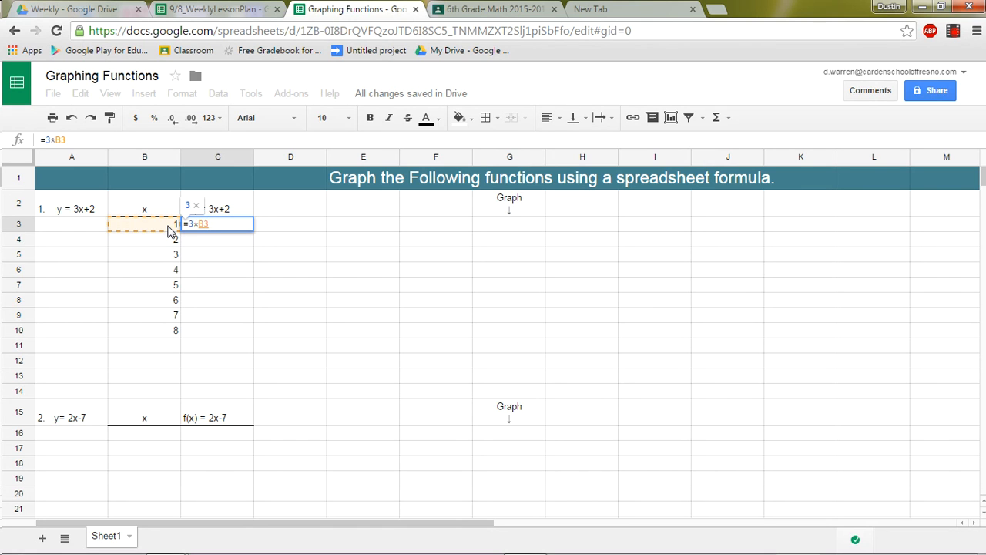
pyautogui.write('+2')
pyautogui.press('Return')
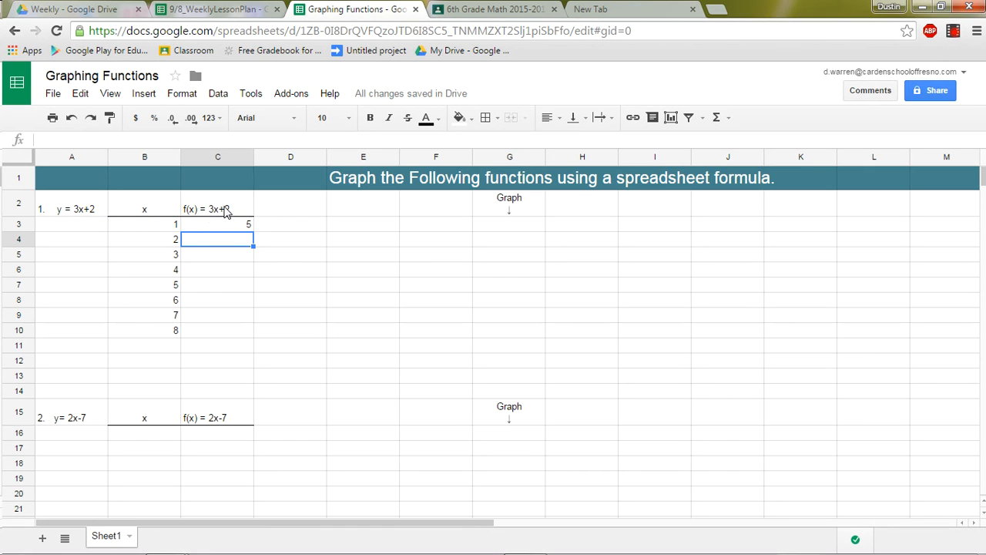
# Test the formula in C3 by changing the x value in B3 to 4, and restore B3 to 1.
pyautogui.click(239, 225)
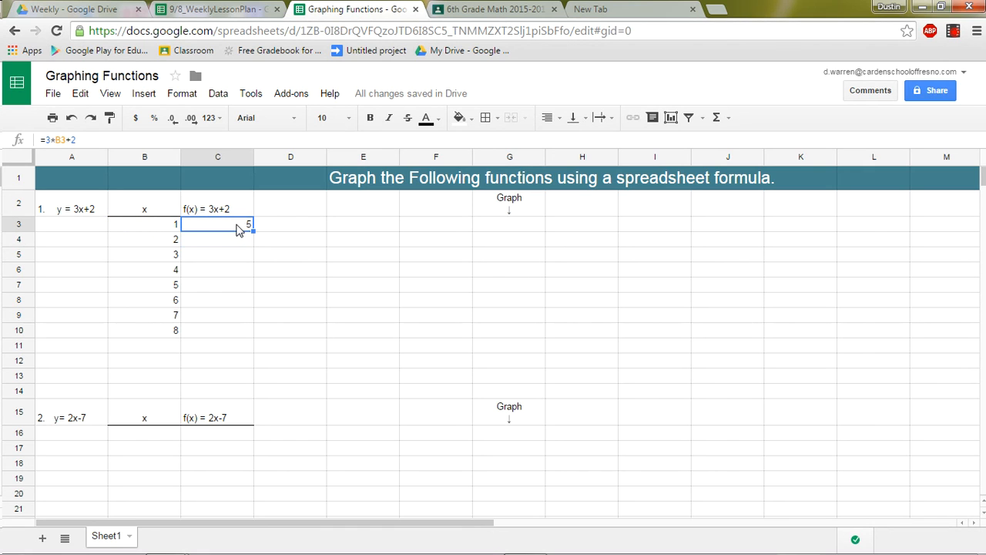
pyautogui.click(162, 229)
pyautogui.write('4')
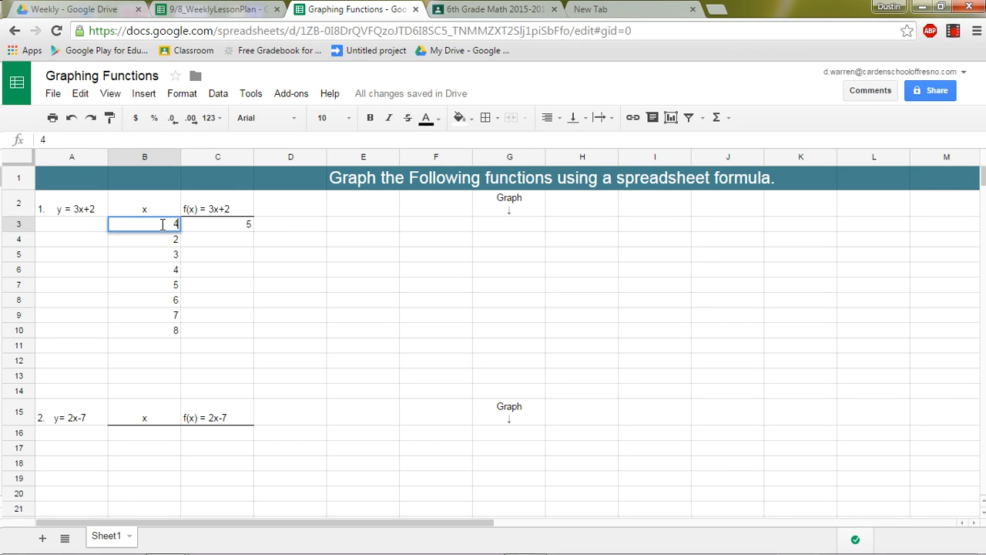
pyautogui.press('Return')
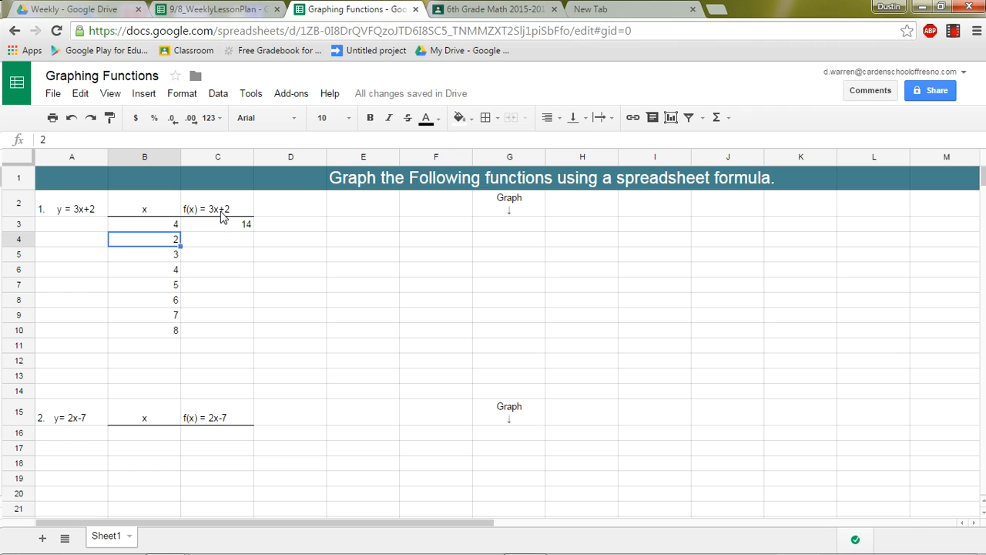
pyautogui.click(214, 227)
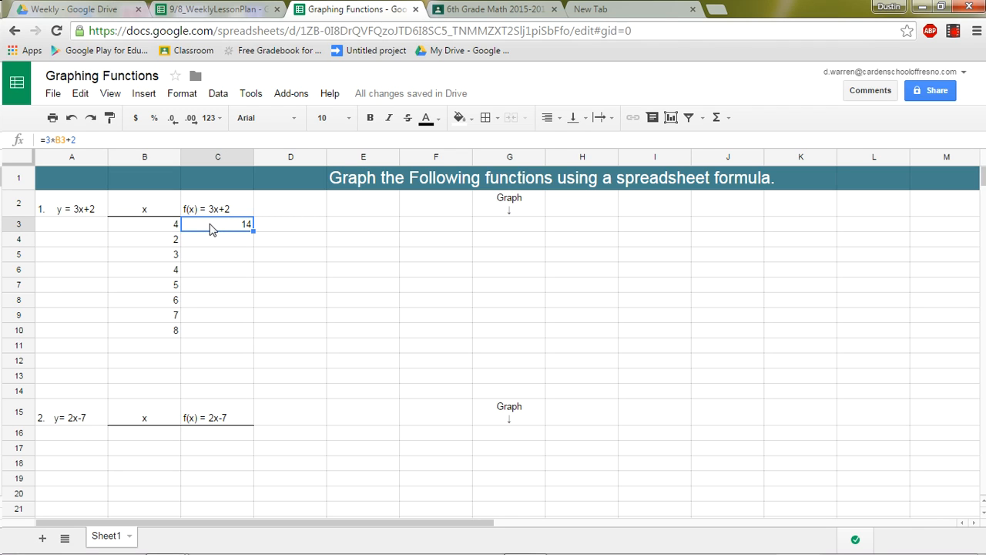
pyautogui.click(162, 226)
pyautogui.write('1')
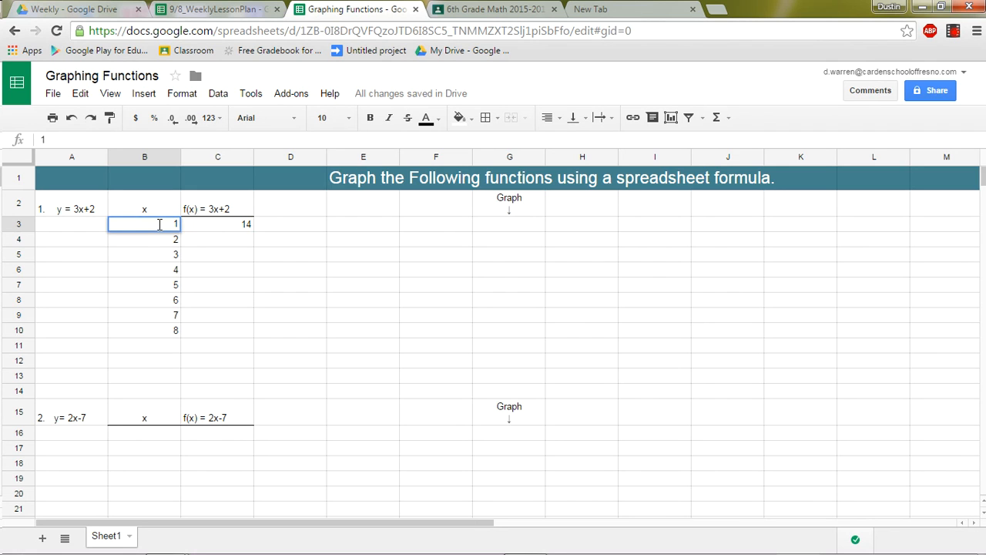
pyautogui.press('Return')
# Fill the formula from C3 down through C10 for all x values of the first function.
pyautogui.click(223, 227)
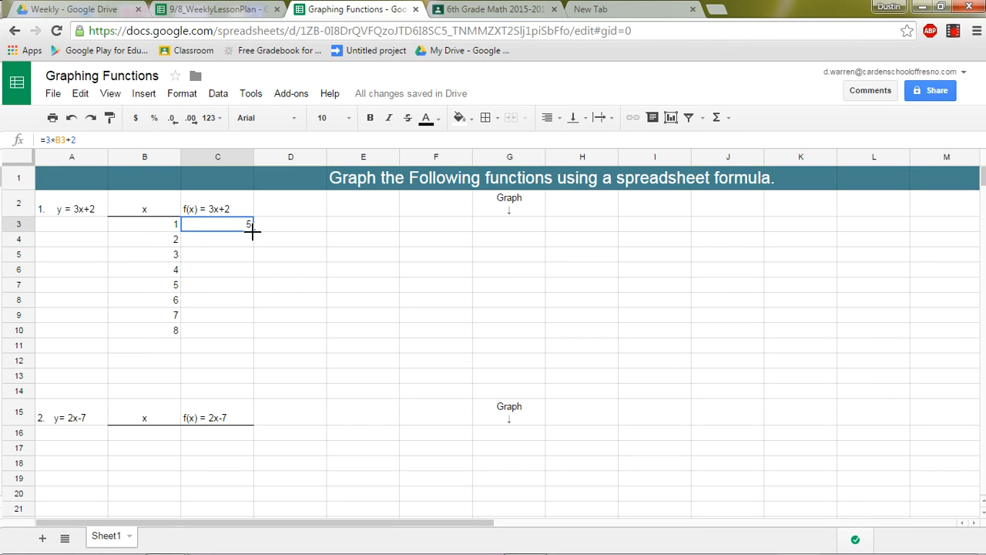
pyautogui.moveTo(252, 229); pyautogui.dragTo(254, 329)
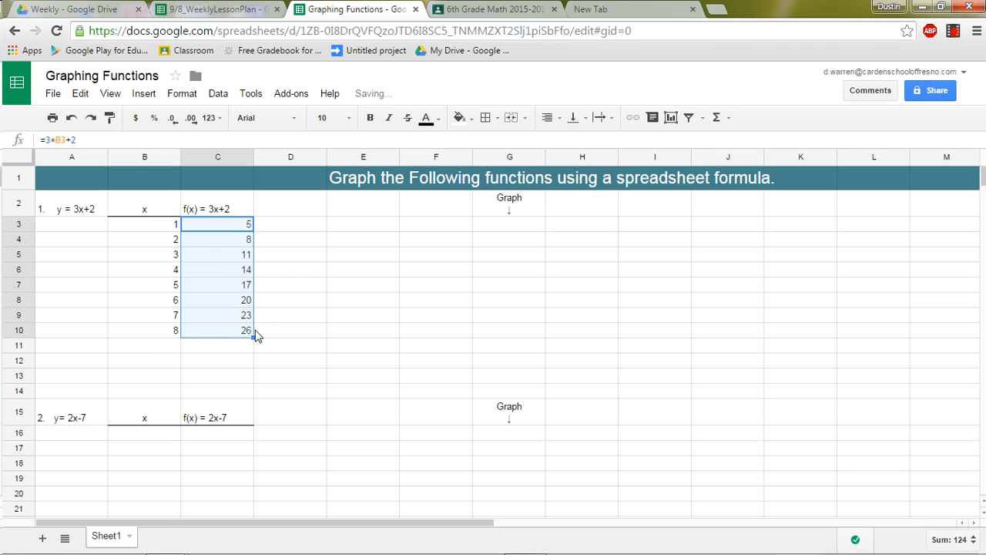
# Examine the filled formulas in C3 to C6 and compare their cell references with the x values in column B.
pyautogui.click(219, 234)
pyautogui.click(220, 255)
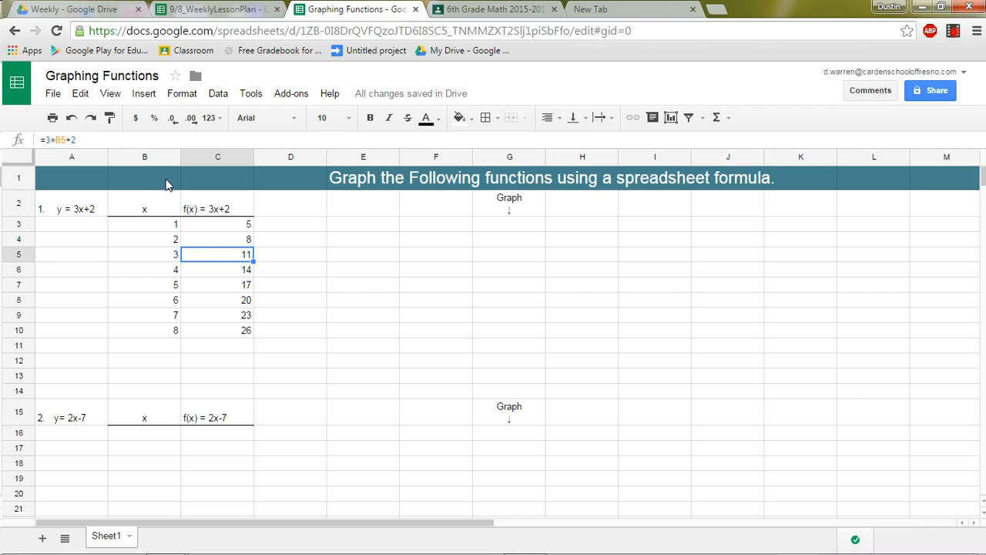
pyautogui.moveTo(79, 140)
pyautogui.mouseDown()
pyautogui.moveTo(44, 144)
pyautogui.moveTo(68, 145)
pyautogui.mouseUp()
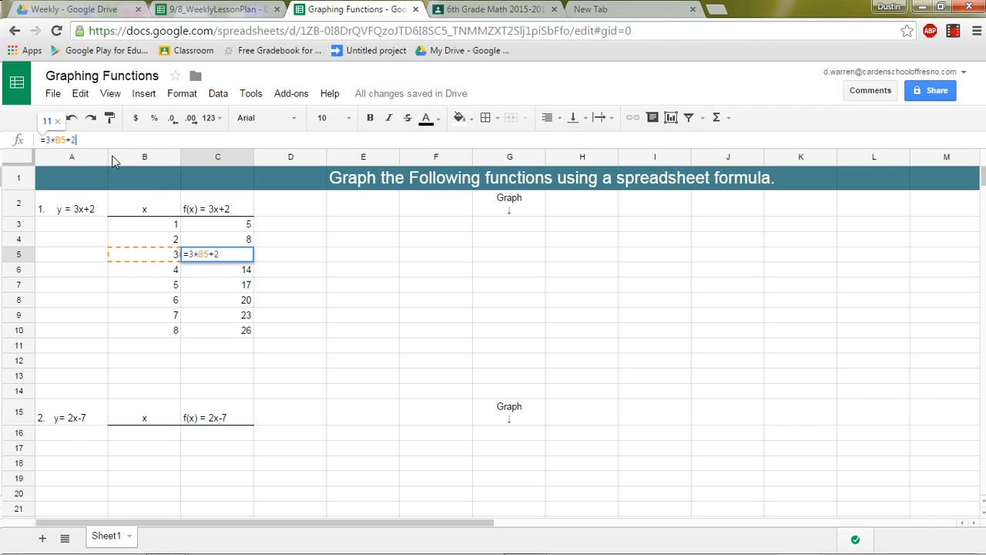
pyautogui.click(219, 243)
pyautogui.click(222, 228)
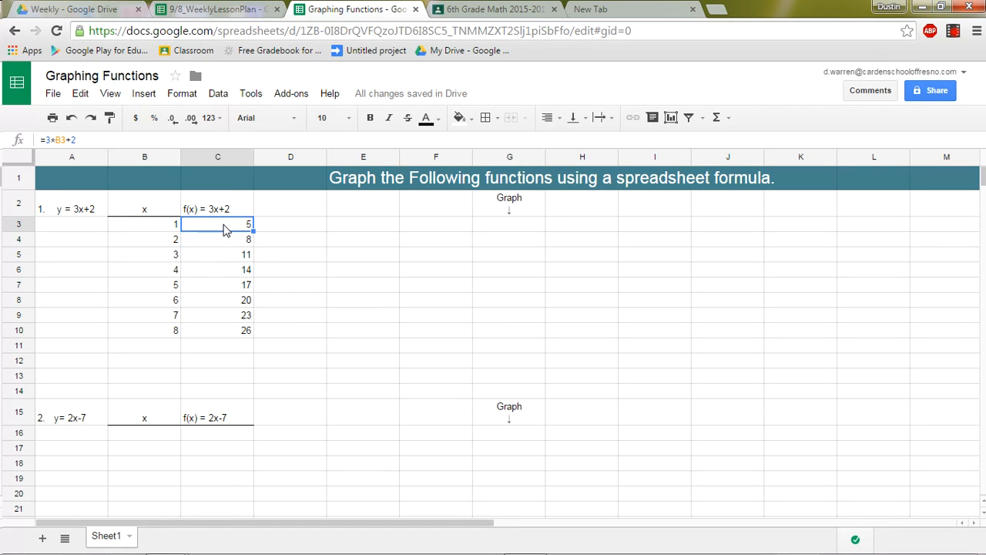
pyautogui.click(222, 242)
pyautogui.click(221, 254)
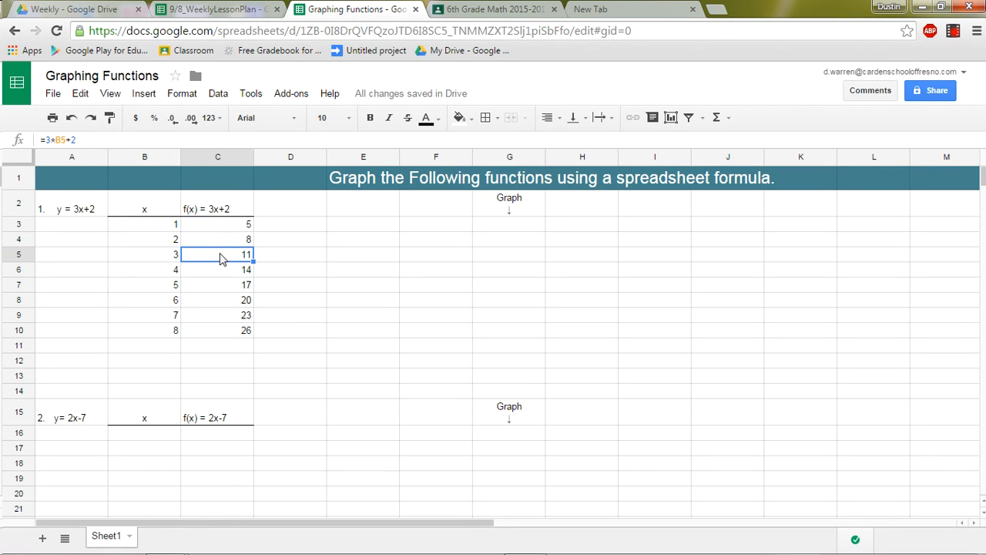
pyautogui.click(220, 272)
pyautogui.click(211, 224)
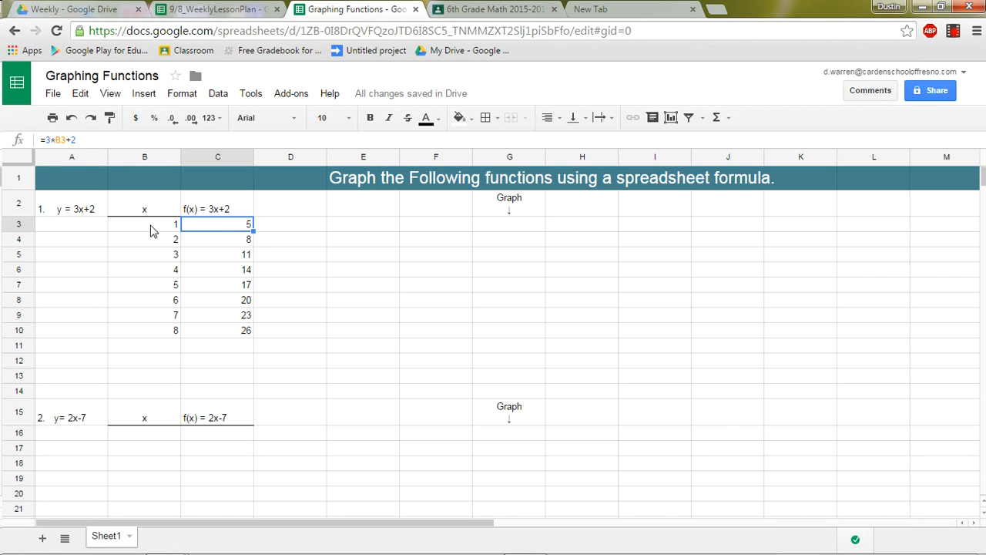
pyautogui.click(151, 231)
pyautogui.click(214, 241)
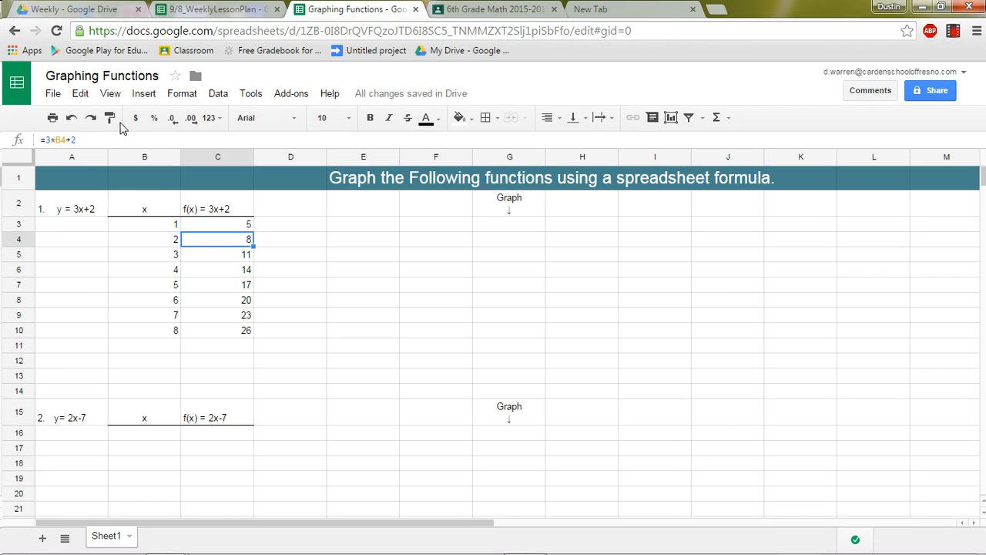
pyautogui.click(156, 242)
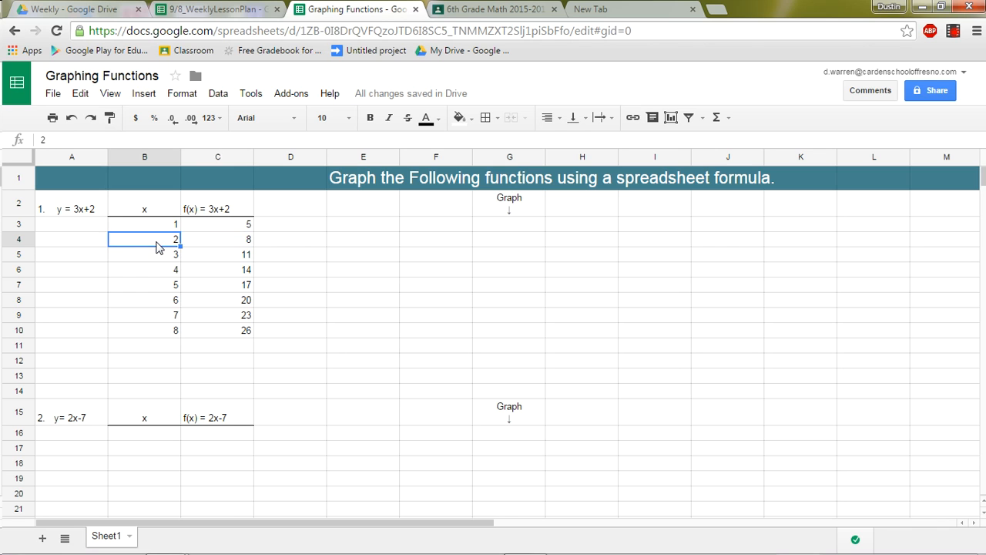
# Examine the formulas in C5, C6 and C7 and compare their references with the x values in B5 to B7.
pyautogui.click(162, 259)
pyautogui.click(216, 270)
pyautogui.click(158, 258)
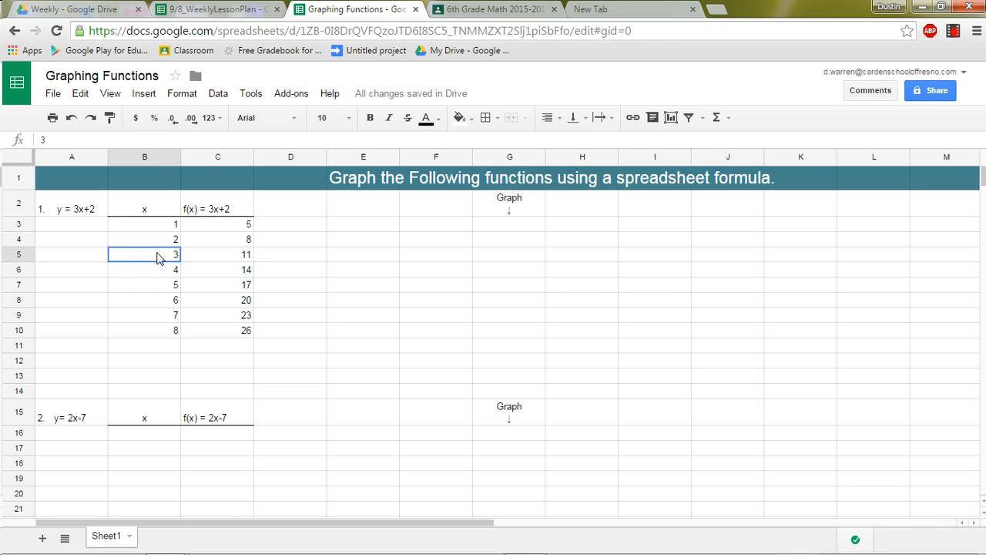
pyautogui.click(207, 257)
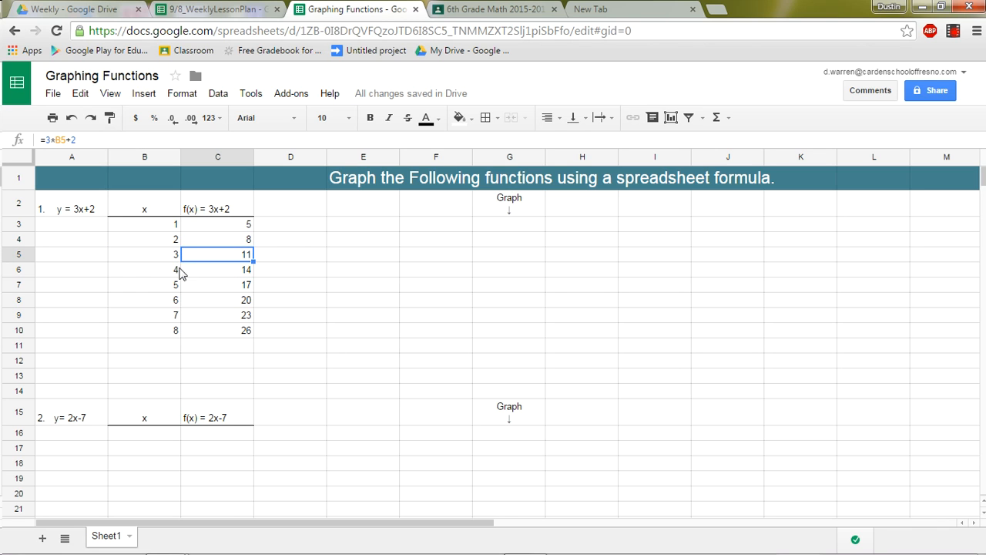
pyautogui.click(158, 276)
pyautogui.click(204, 273)
pyautogui.click(158, 285)
pyautogui.click(198, 287)
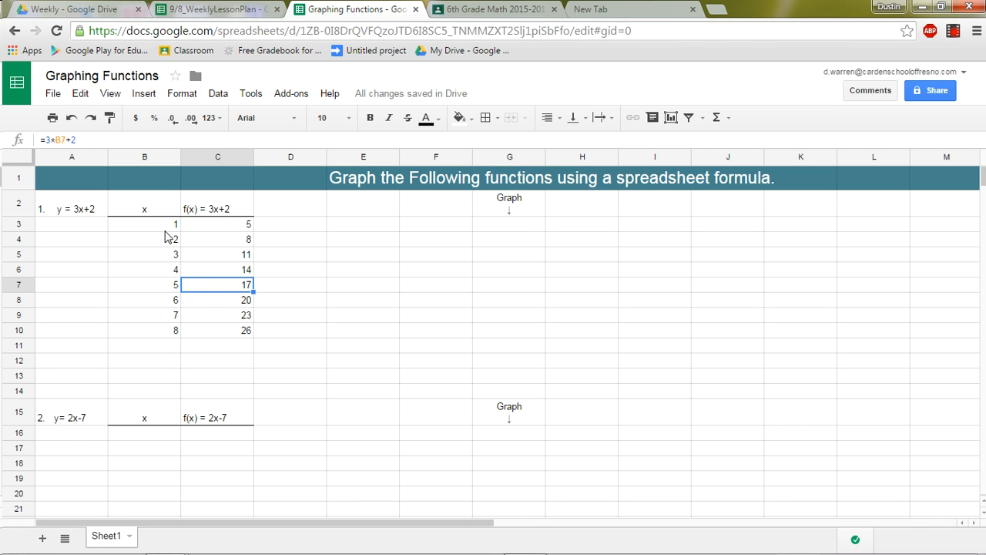
# Create a scatter chart from the first function's values in B3:C10 and inspect its plotted points in the preview.
pyautogui.moveTo(151, 224); pyautogui.dragTo(214, 332)
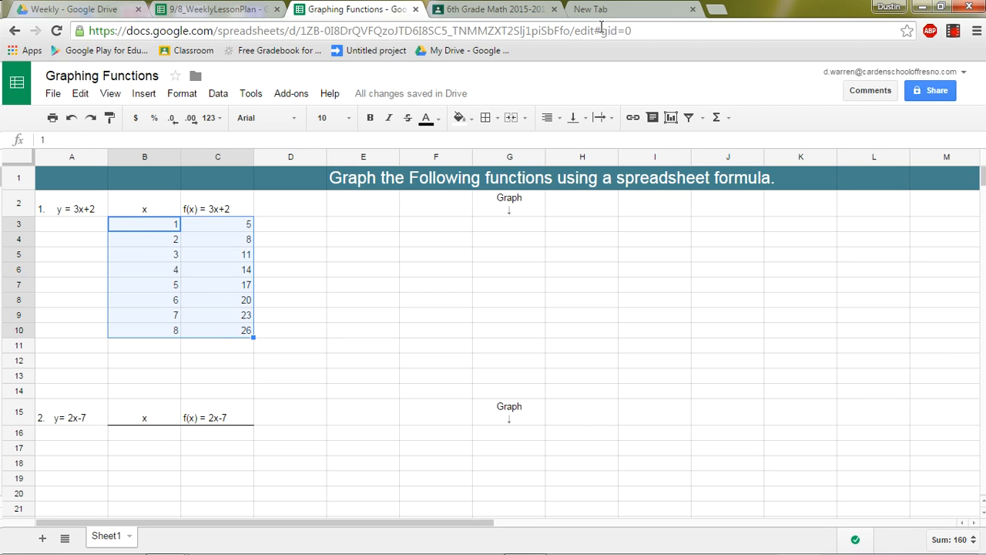
pyautogui.click(671, 118)
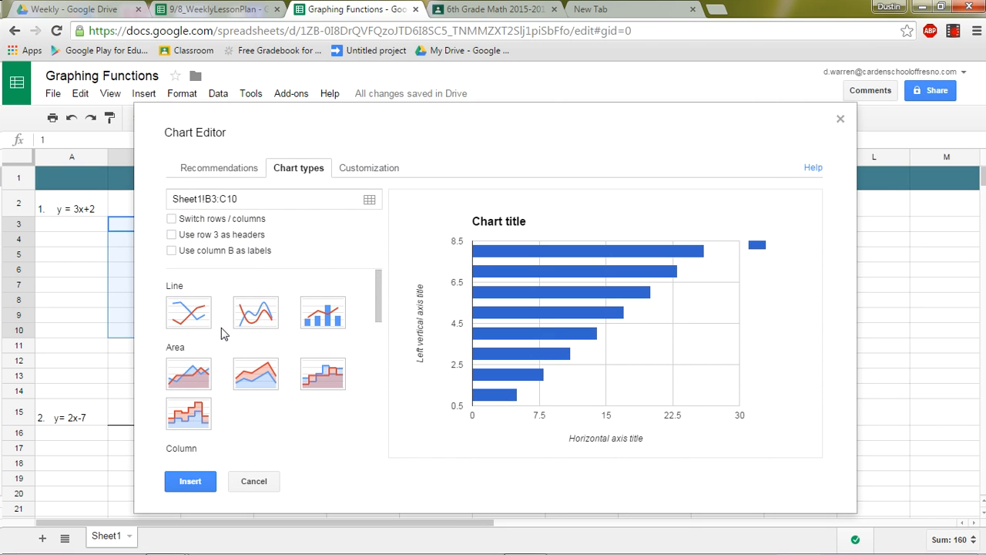
pyautogui.scroll(-5, 222, 333)
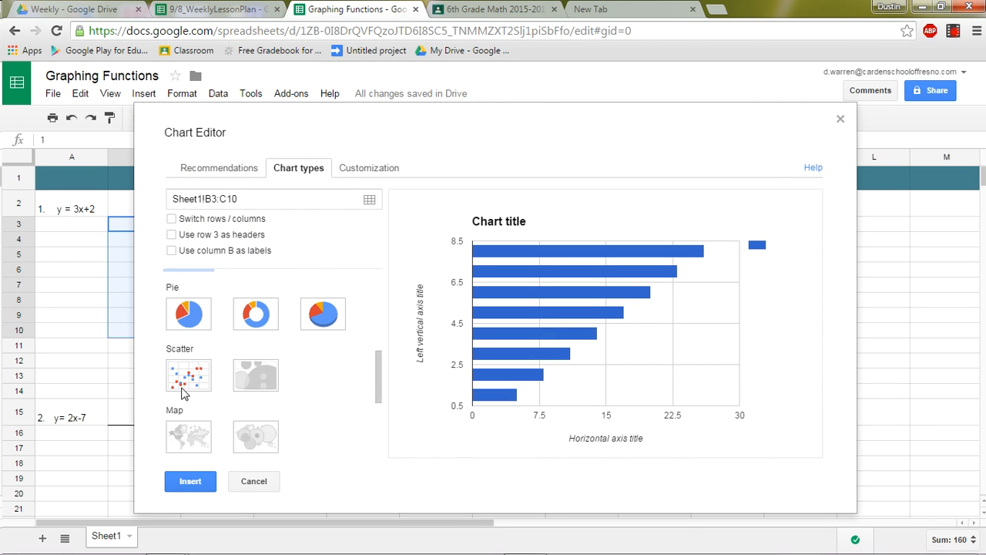
pyautogui.click(186, 384)
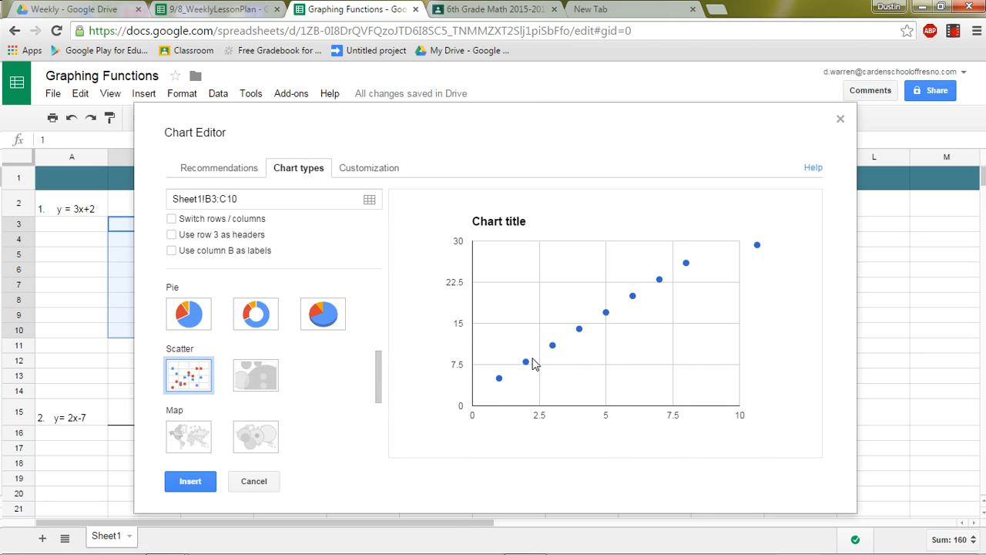
pyautogui.moveTo(682, 275)
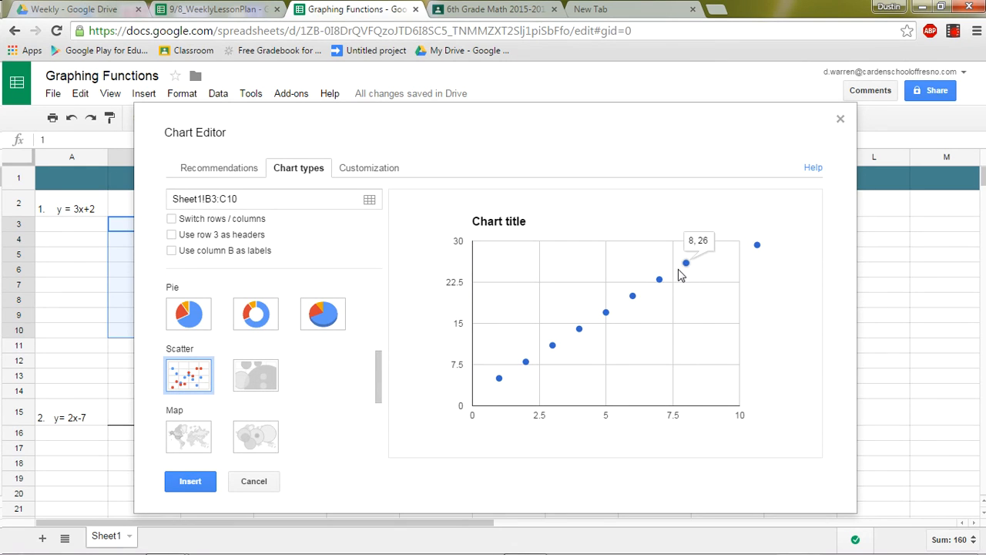
pyautogui.moveTo(632, 299)
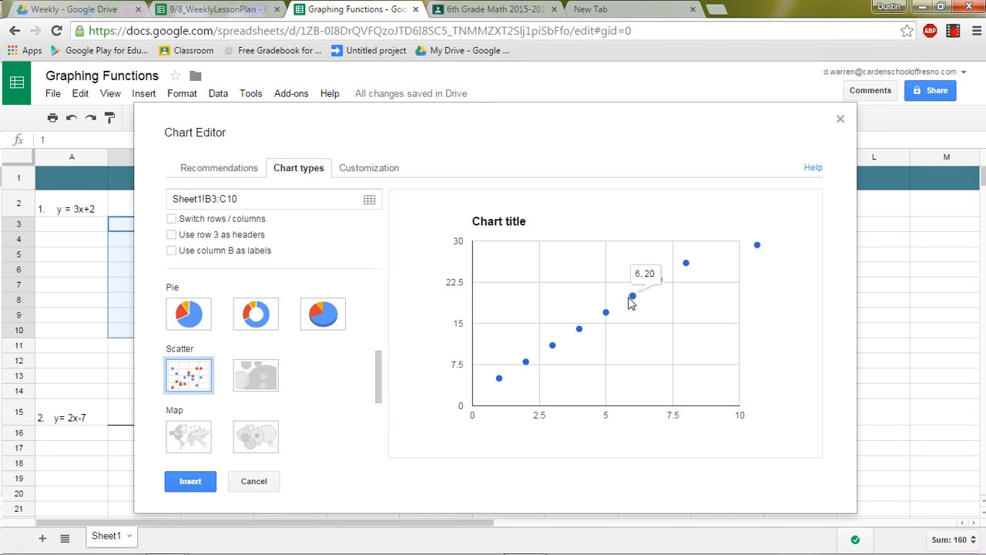
# Add a linear trendline to the scatter chart's data series and insert the chart into the sheet.
pyautogui.click(355, 175)
pyautogui.moveTo(370, 235); pyautogui.dragTo(381, 463)
pyautogui.click(327, 438)
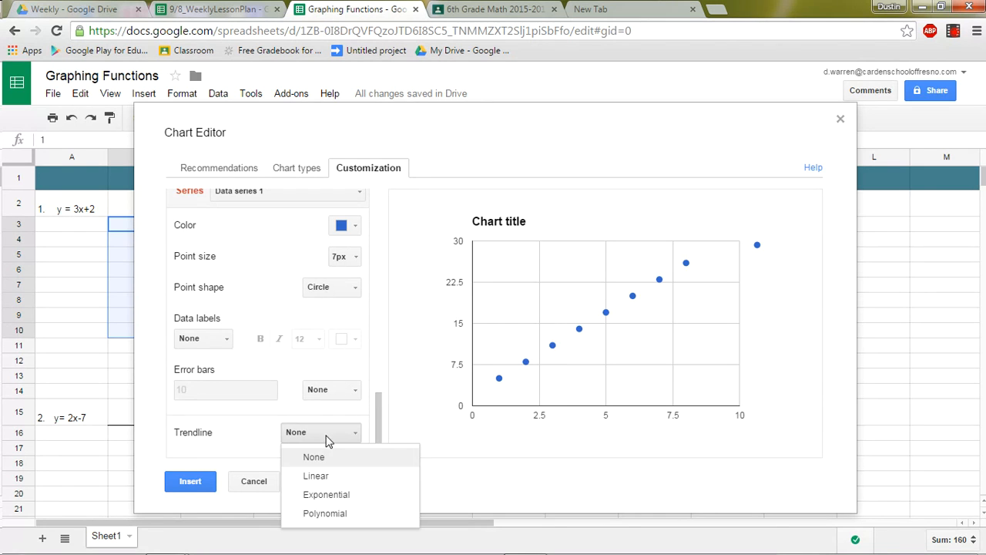
pyautogui.click(318, 478)
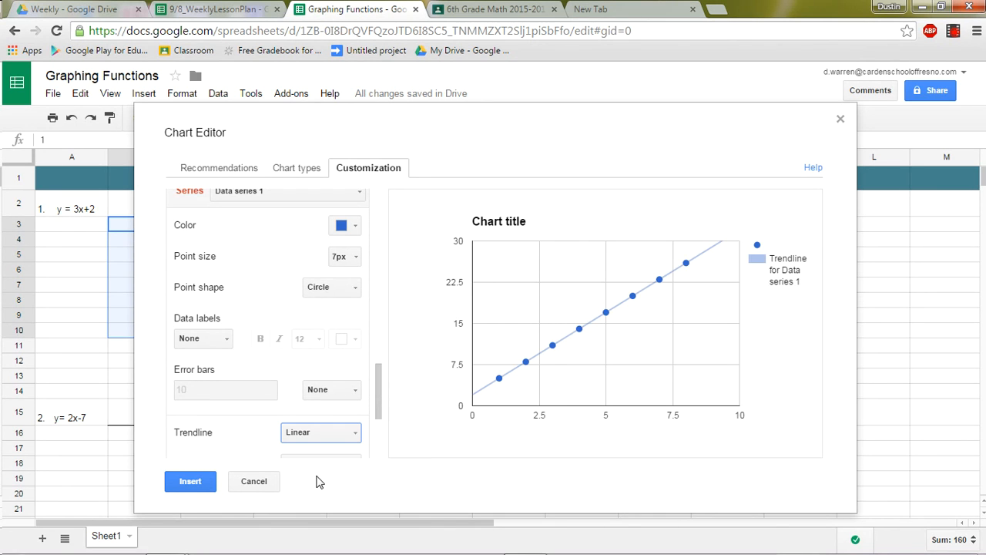
pyautogui.click(191, 480)
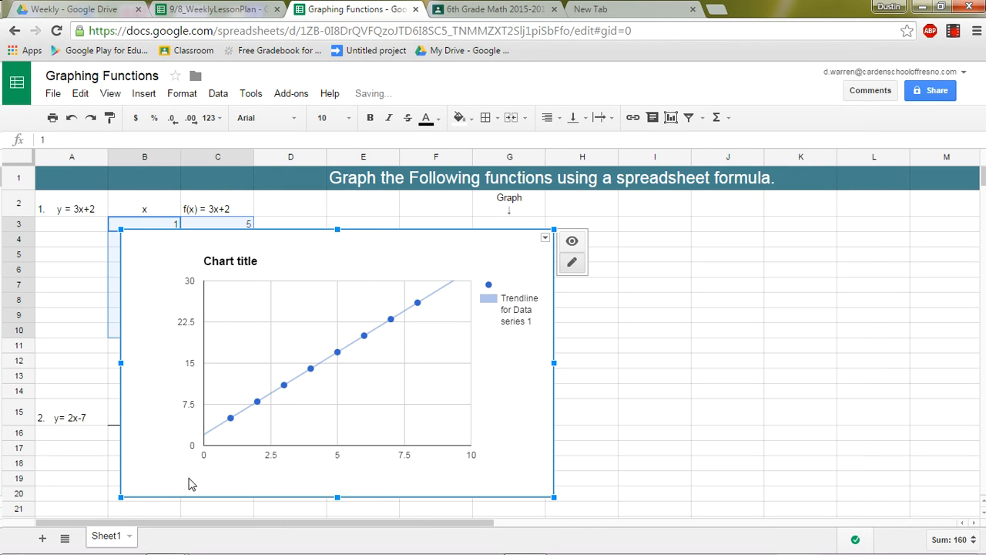
# Place the chart under the first Graph heading and resize it to span about columns E to I and rows 3 to 13.
pyautogui.moveTo(425, 290); pyautogui.dragTo(616, 326)
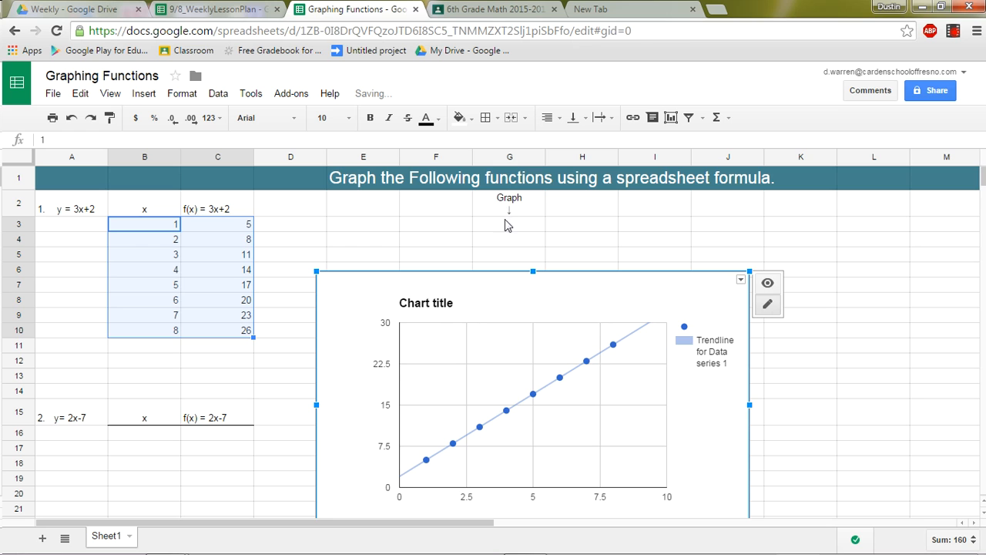
pyautogui.moveTo(505, 308); pyautogui.dragTo(501, 240)
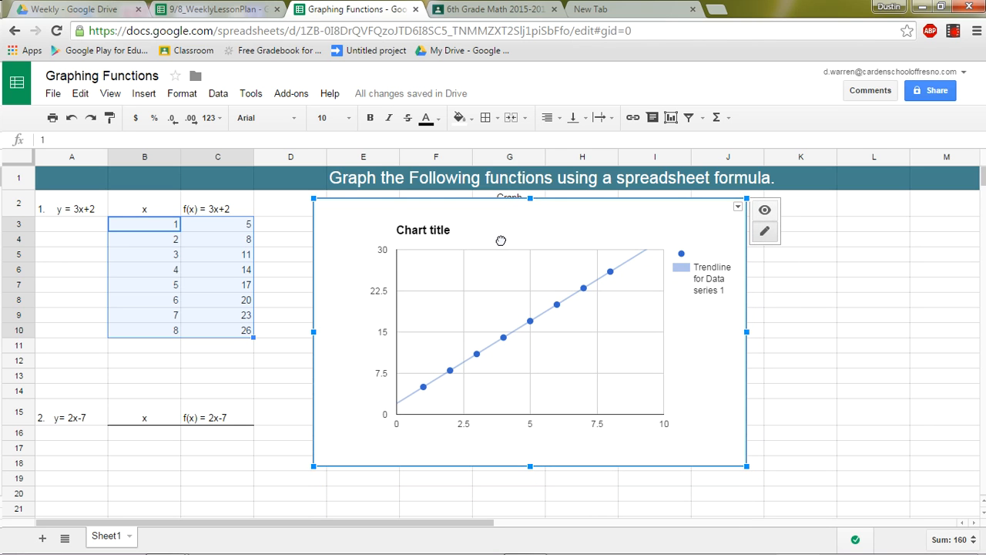
pyautogui.moveTo(745, 467); pyautogui.dragTo(590, 370)
pyautogui.moveTo(458, 222); pyautogui.dragTo(520, 241)
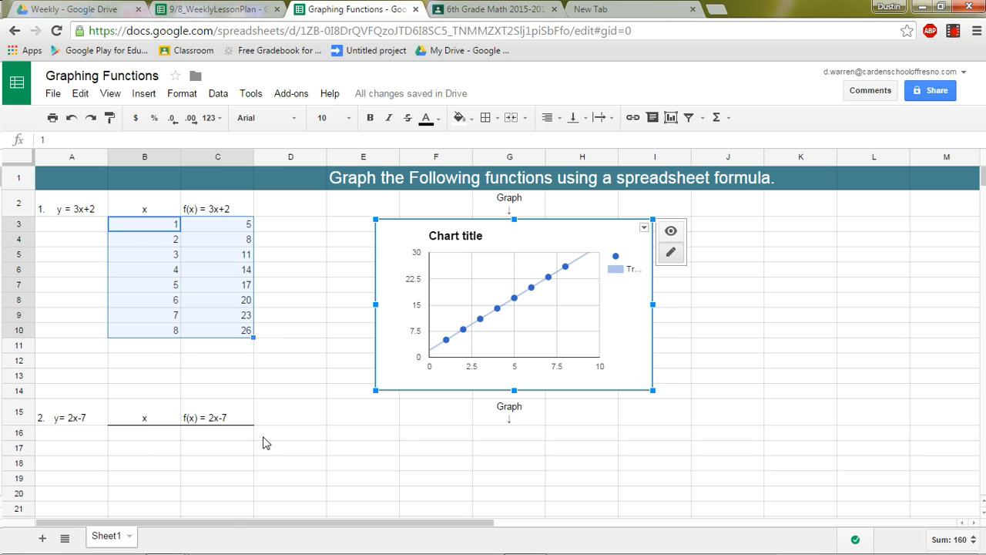
pyautogui.moveTo(652, 391); pyautogui.dragTo(631, 382)
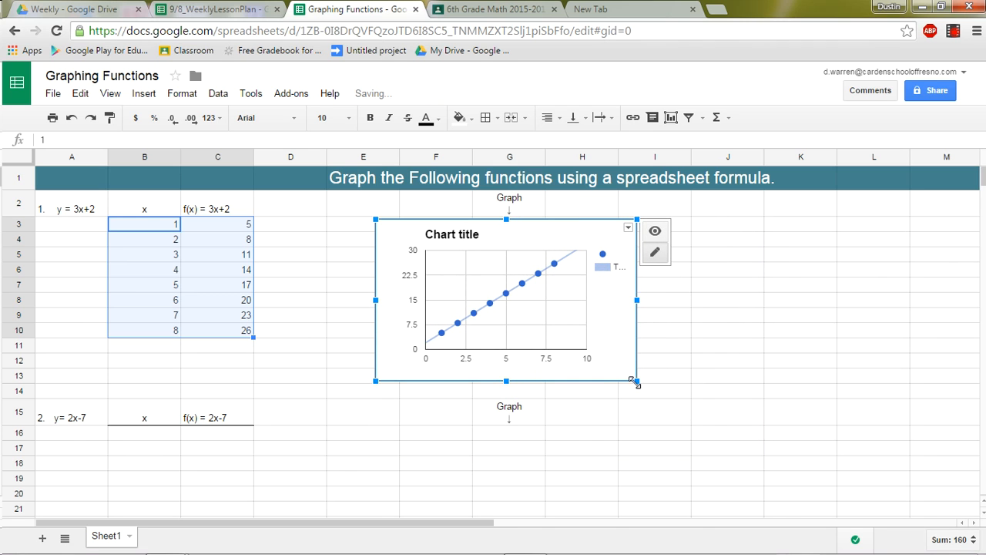
pyautogui.moveTo(634, 300); pyautogui.dragTo(663, 303)
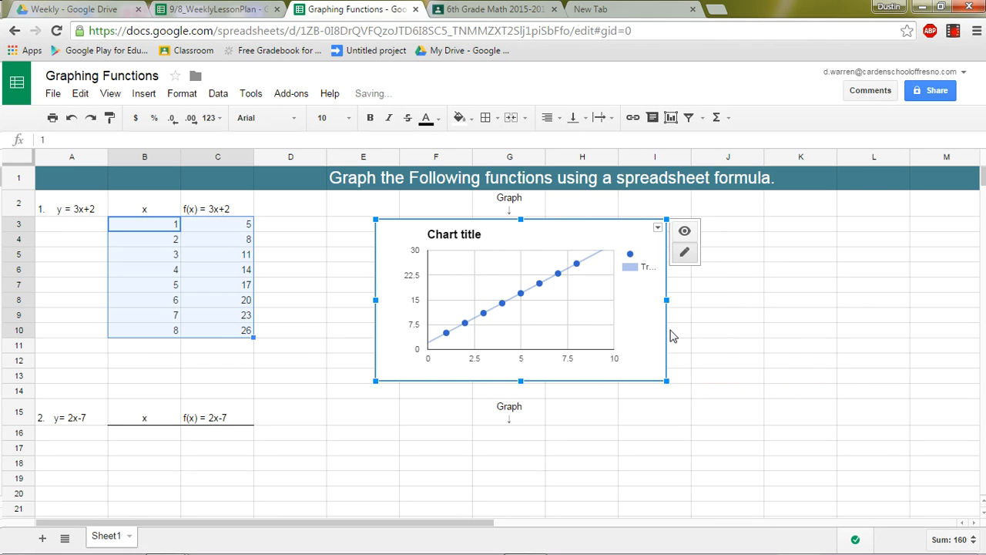